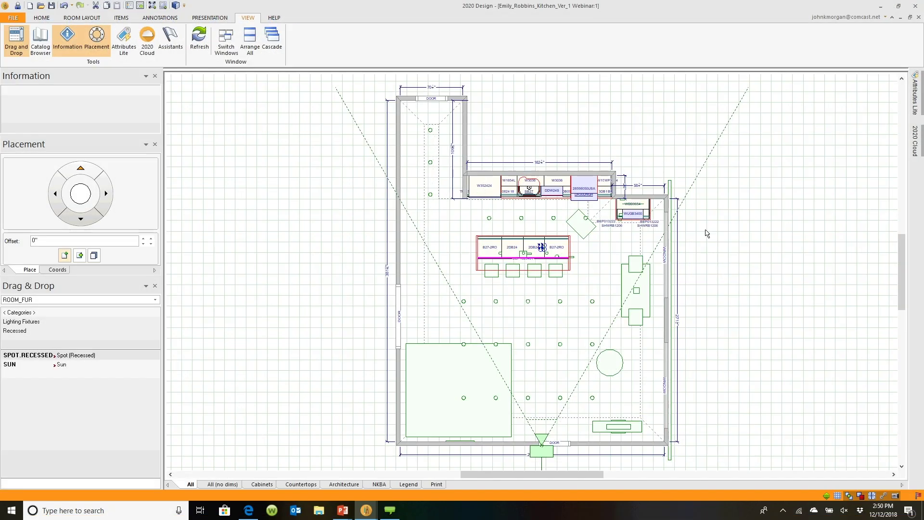
Open the drawing layout with the landscape template that has three small image frames stacked beside one large frame.
{"action": "right_click", "coordinate": [706, 236]}
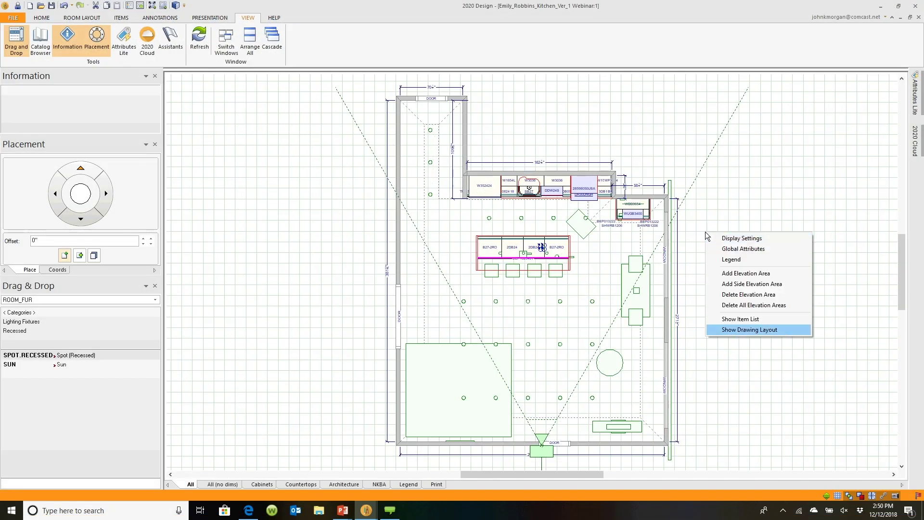
{"action": "left_click", "coordinate": [732, 329]}
{"action": "left_click", "coordinate": [419, 223]}
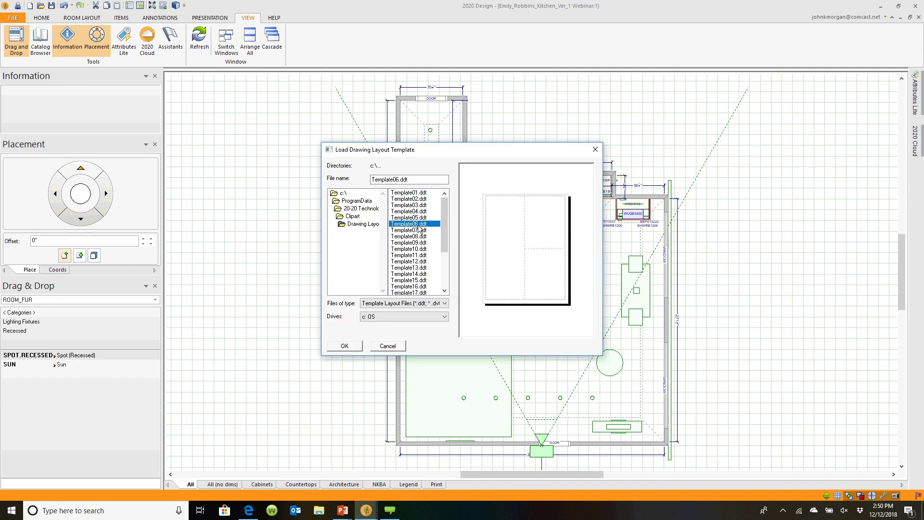
{"action": "left_click", "coordinate": [421, 230]}
{"action": "left_click", "coordinate": [421, 237]}
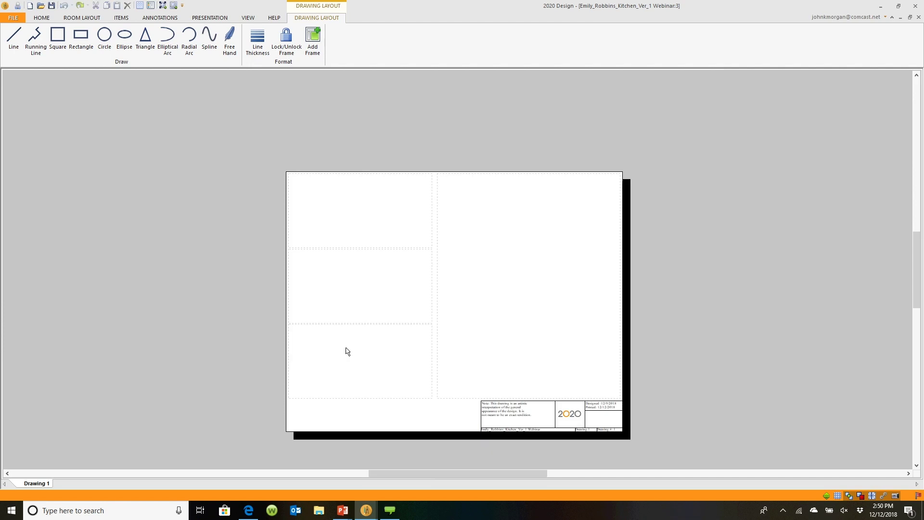
Fill the large frame with the floor plan, using the All view and the Extents print scale.
{"action": "right_click", "coordinate": [508, 276]}
{"action": "left_click", "coordinate": [524, 288]}
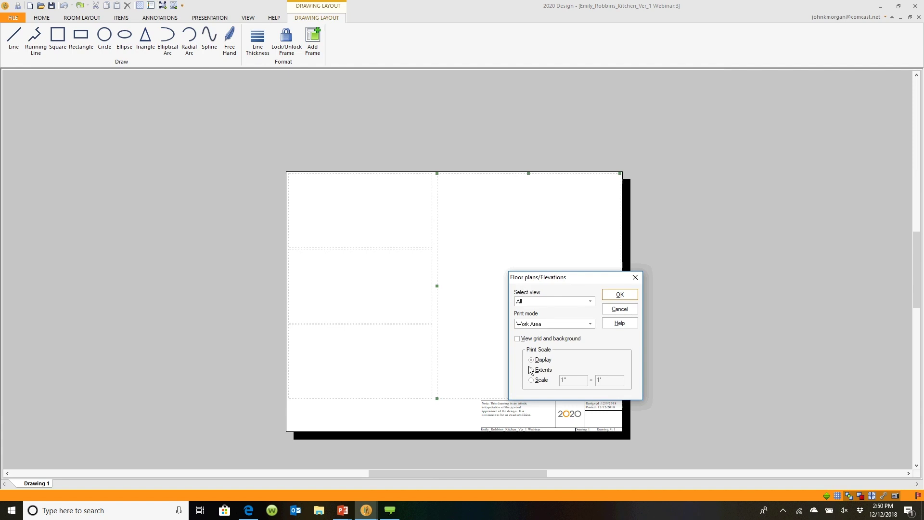
{"action": "left_click", "coordinate": [531, 370]}
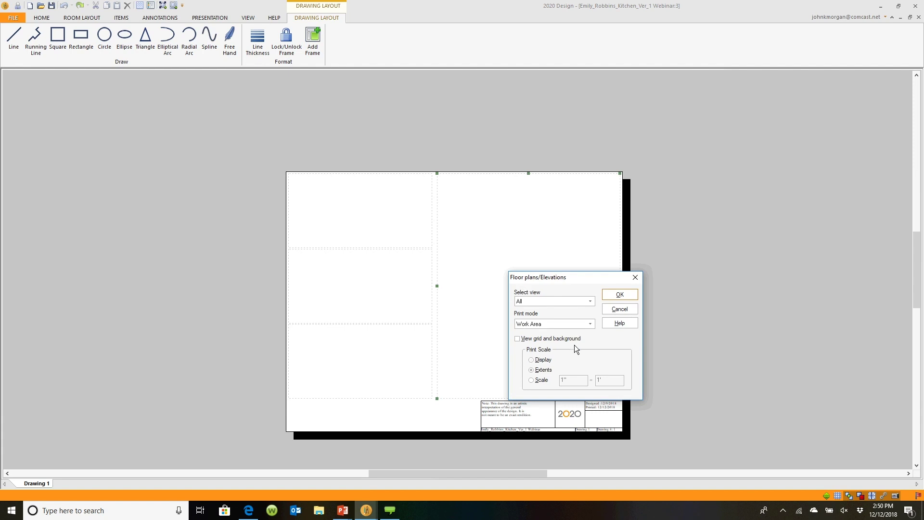
{"action": "left_click", "coordinate": [622, 293]}
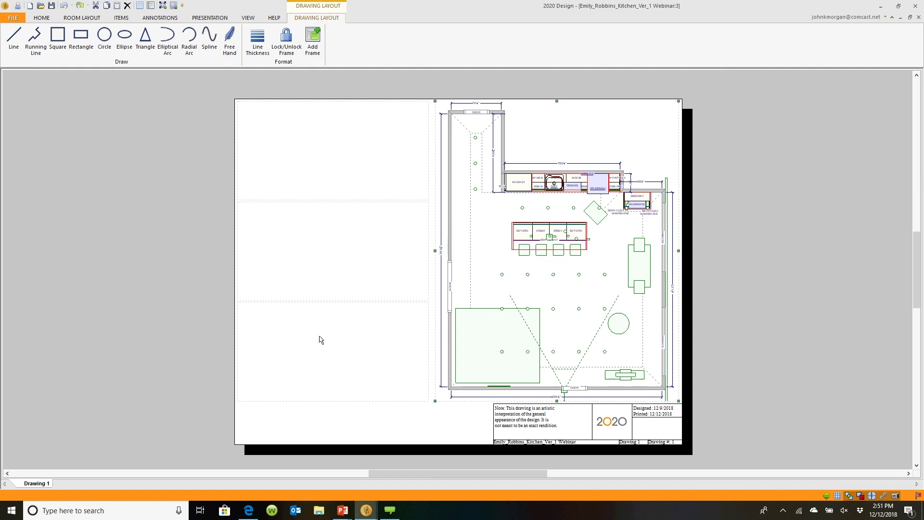
Switch to the browser and copy the picture of the Celtic White Onyx tile from the TileBar luxury collection.
{"action": "key", "text": "alt+Tab"}
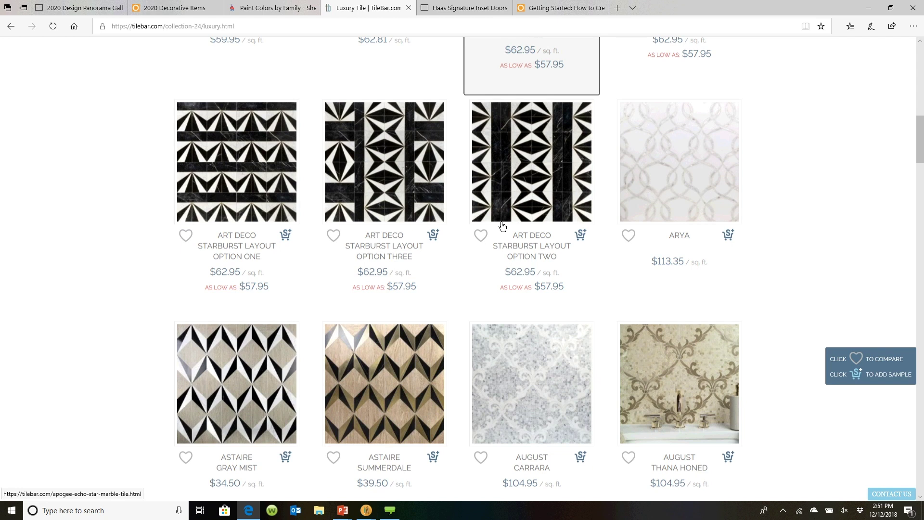
{"action": "scroll", "coordinate": [502, 227], "scroll_direction": "down", "scroll_amount": 1}
{"action": "scroll", "coordinate": [502, 227], "scroll_direction": "down", "scroll_amount": 15}
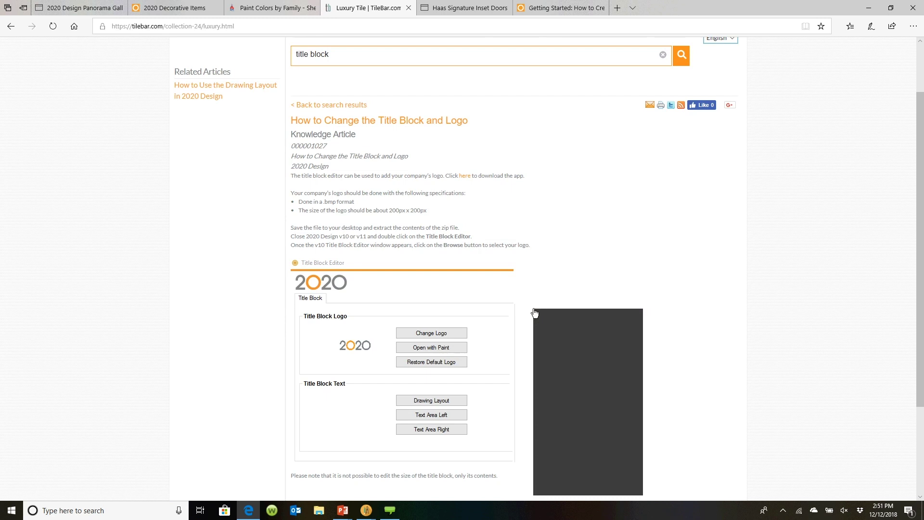
{"action": "right_click", "coordinate": [534, 310]}
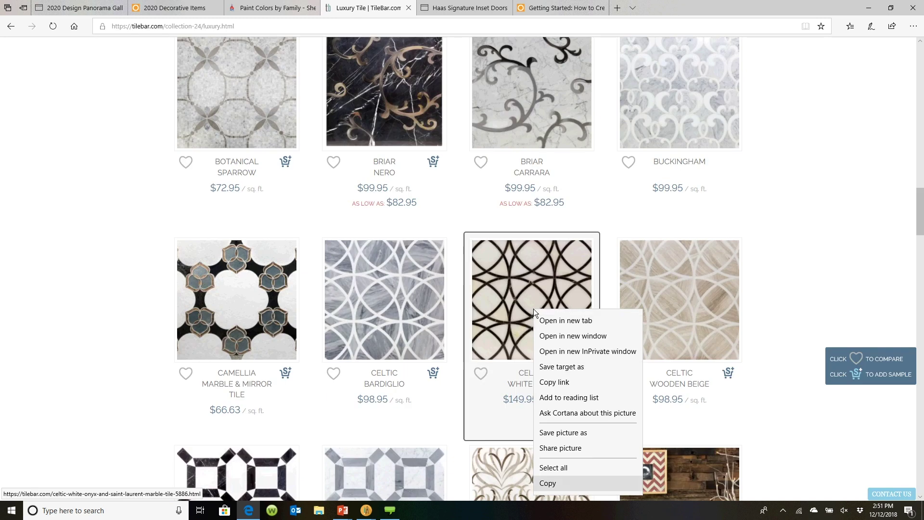
{"action": "left_click", "coordinate": [556, 482]}
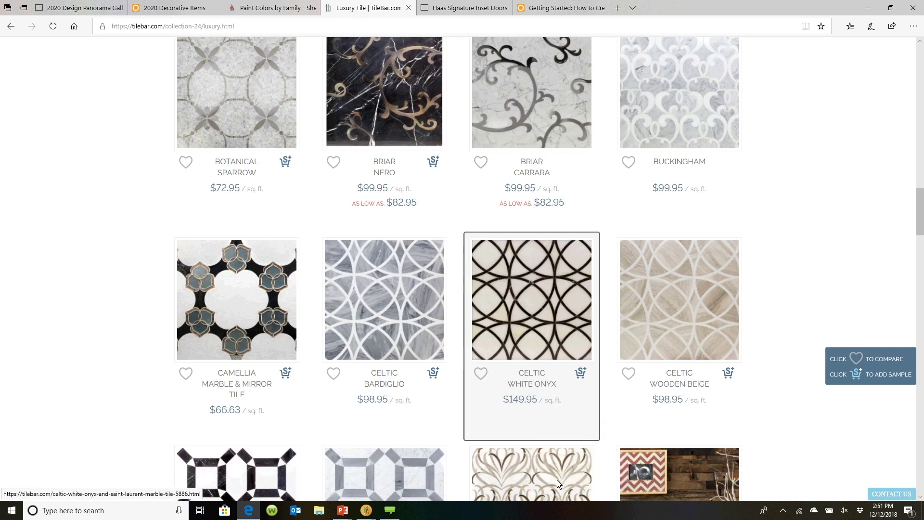
Switch back to 2020 Design and paste the copied tile image into the uppermost small frame.
{"action": "mouse_move", "coordinate": [367, 510]}
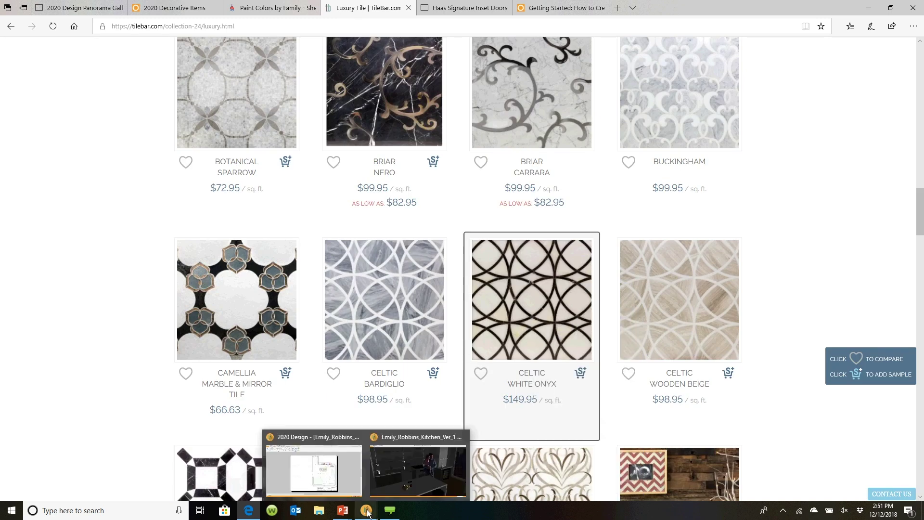
{"action": "left_click", "coordinate": [342, 487]}
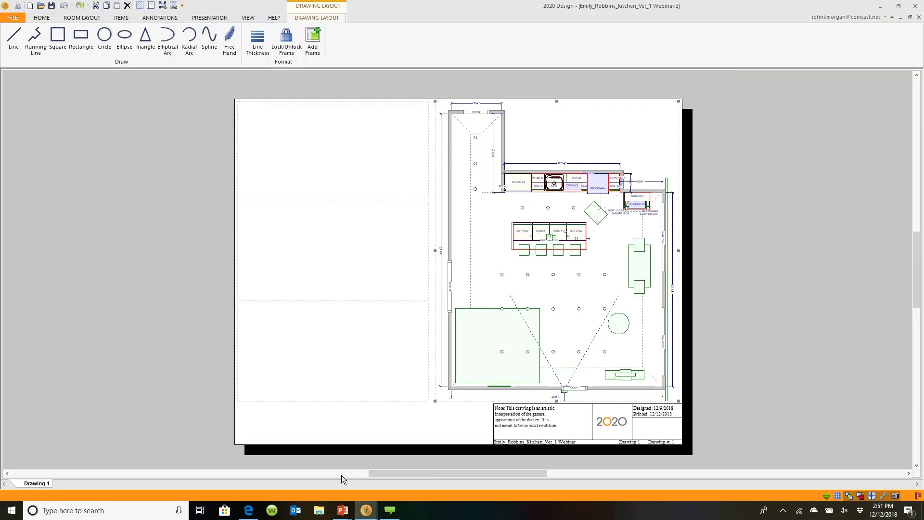
{"action": "right_click", "coordinate": [339, 155]}
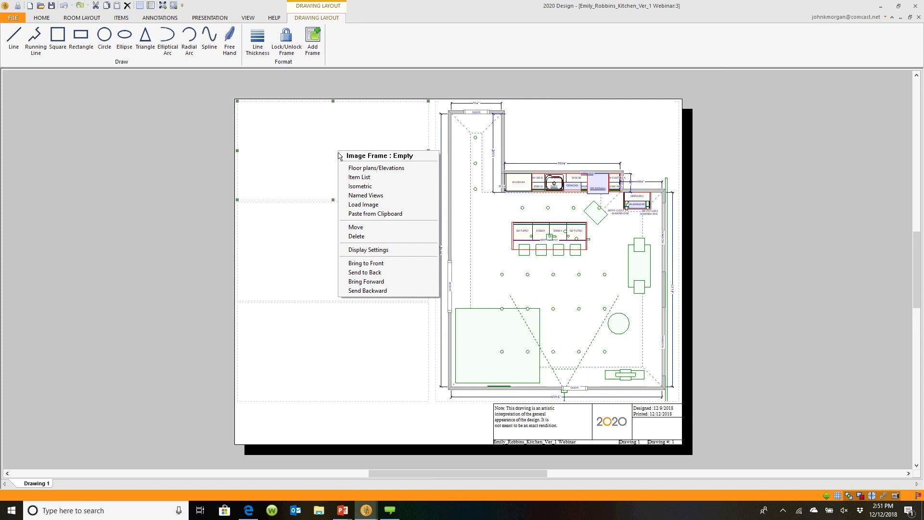
{"action": "left_click", "coordinate": [364, 215]}
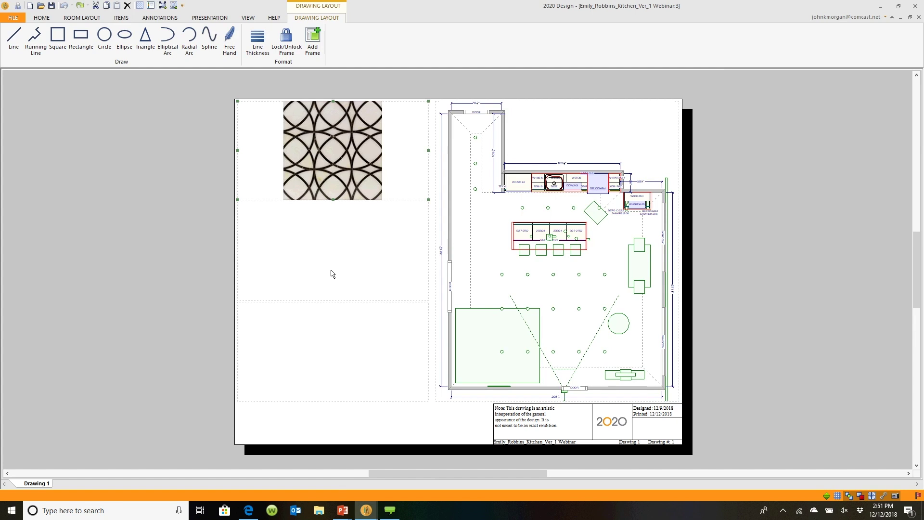
Switch to the browser and open the Sherwin-Williams page for the paint color Distance SW 6243 from the blues wall.
{"action": "mouse_move", "coordinate": [249, 509]}
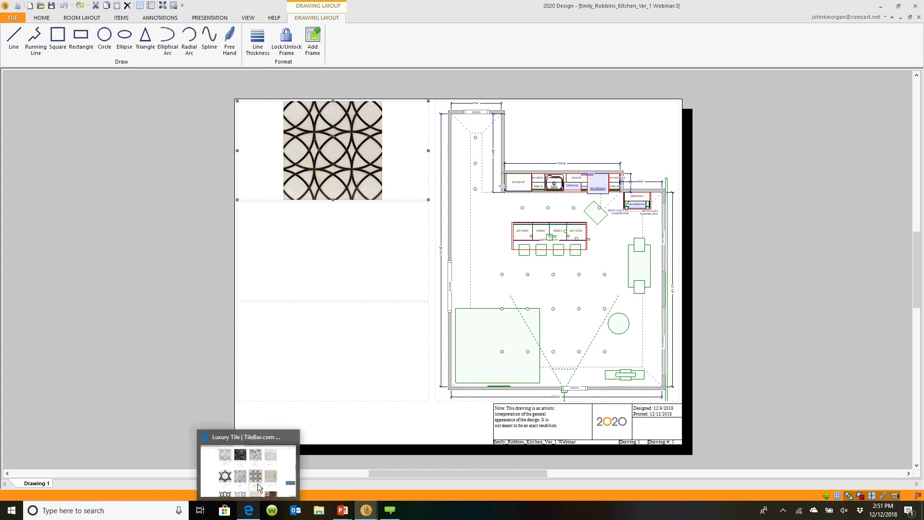
{"action": "left_click", "coordinate": [259, 478]}
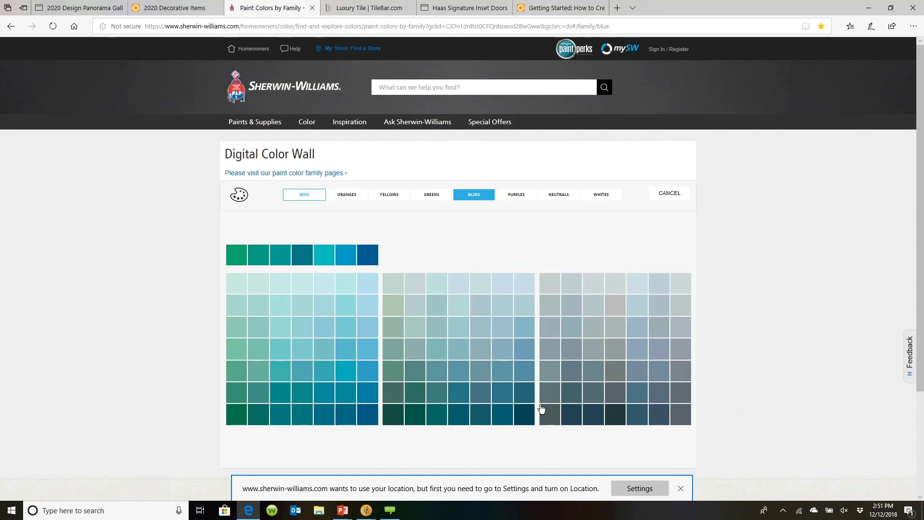
{"action": "left_click", "coordinate": [662, 397]}
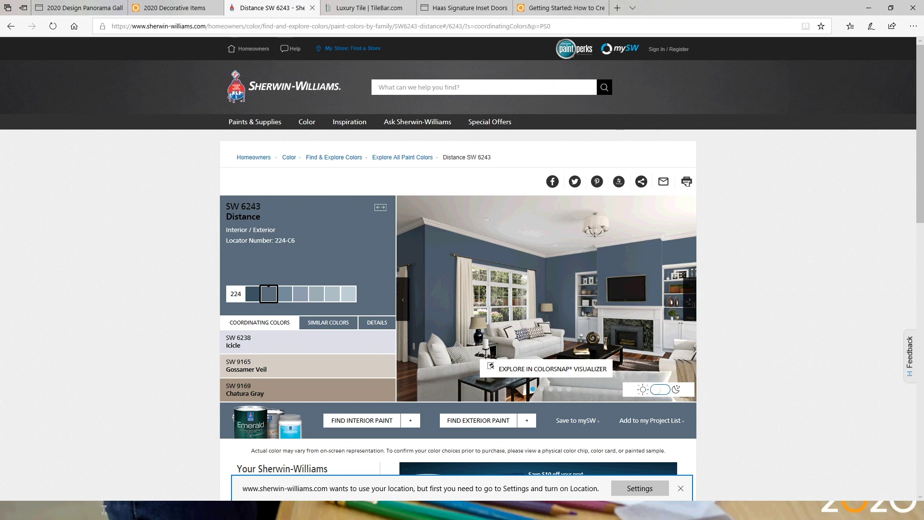
Launch the Snipping Tool, capture the Distance SW 6243 color swatch with its labels, and copy the snip.
{"action": "left_click", "coordinate": [104, 509]}
{"action": "type", "text": "snip"}
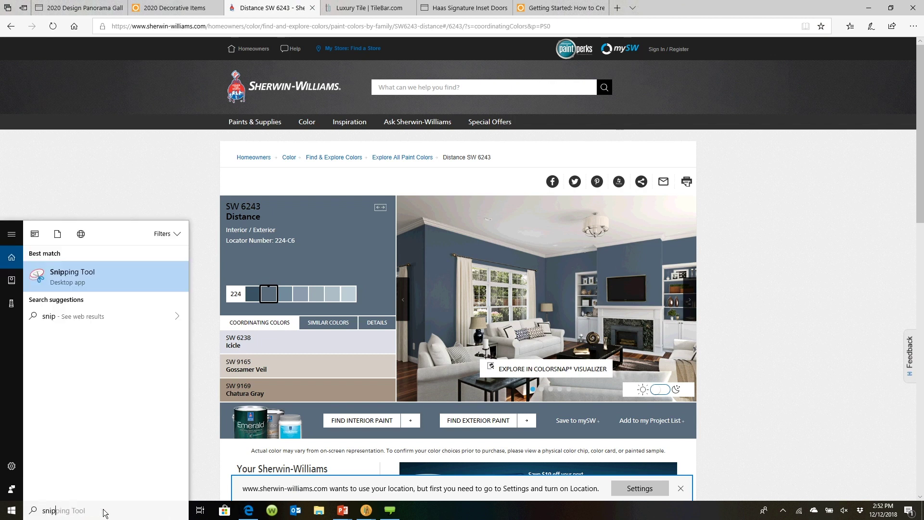
{"action": "key", "text": "Return"}
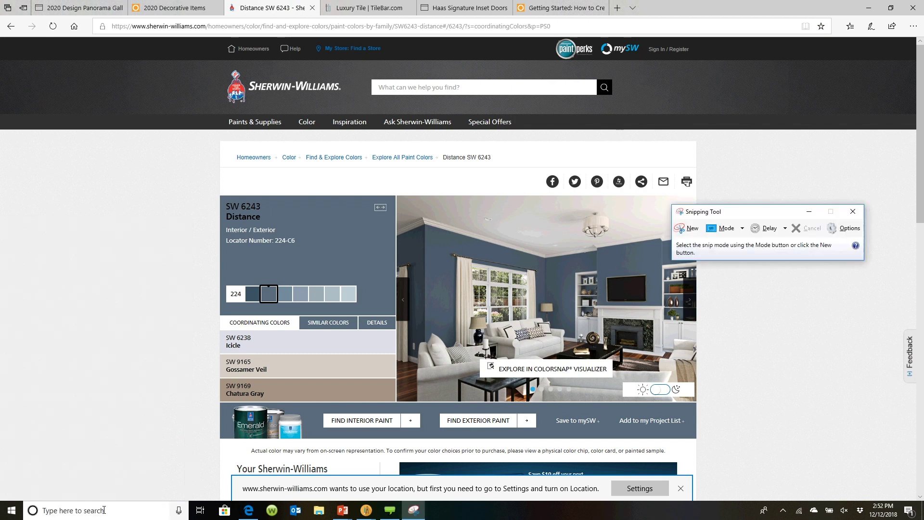
{"action": "left_click", "coordinate": [687, 227]}
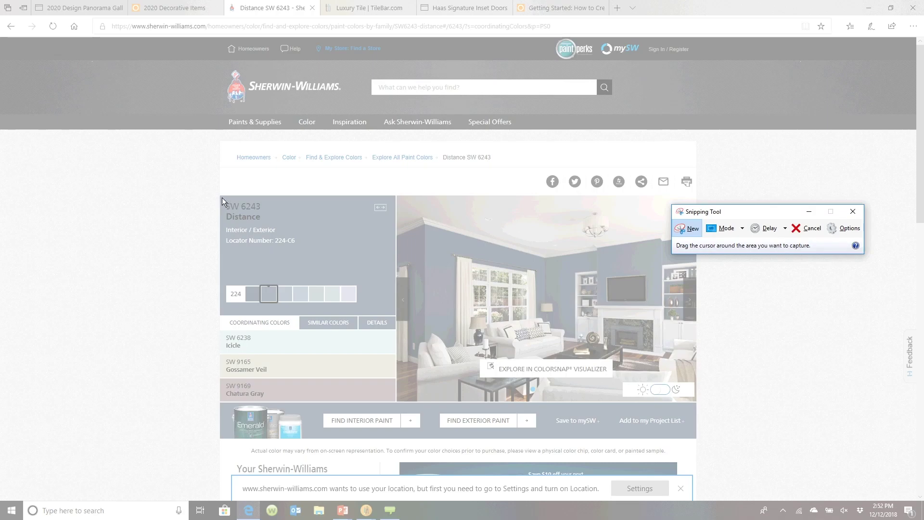
{"action": "left_click_drag", "start_coordinate": [221, 197], "coordinate": [370, 282]}
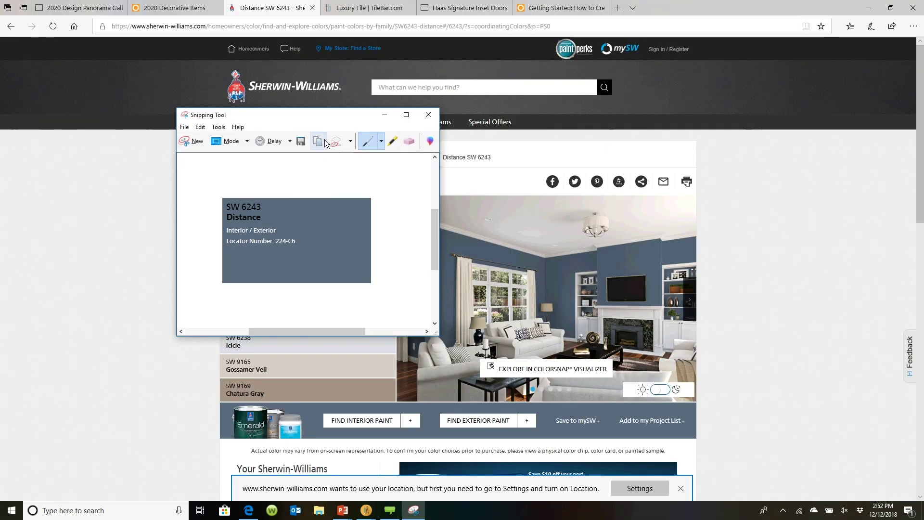
{"action": "left_click", "coordinate": [318, 140]}
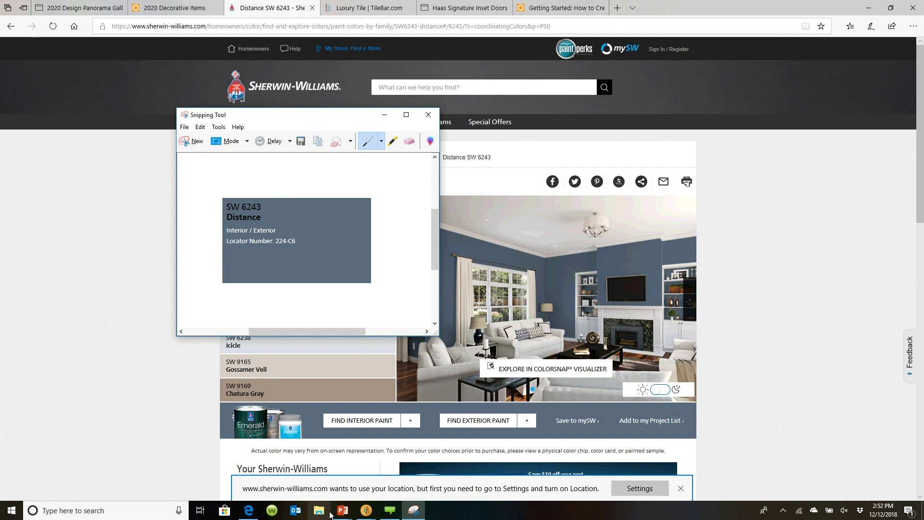
Switch back to 2020 Design and paste the paint swatch snip into the middle small frame.
{"action": "left_click", "coordinate": [367, 511]}
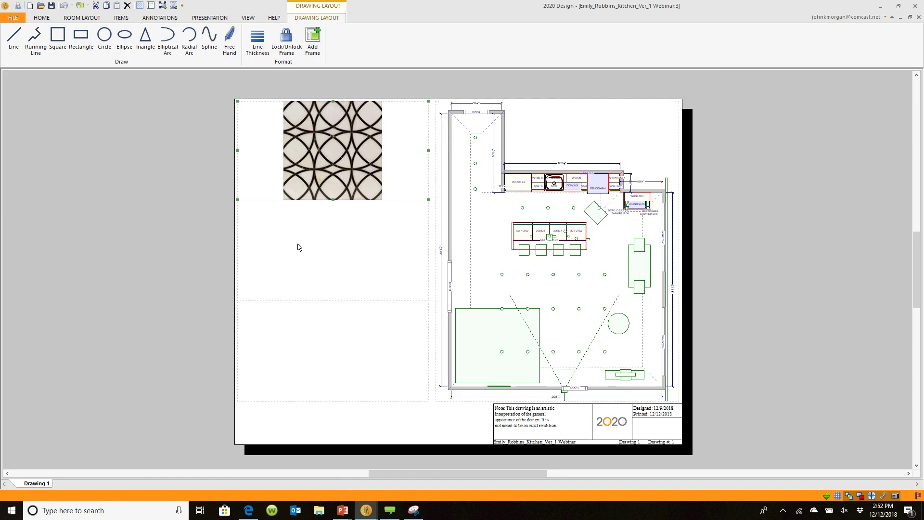
{"action": "right_click", "coordinate": [302, 239]}
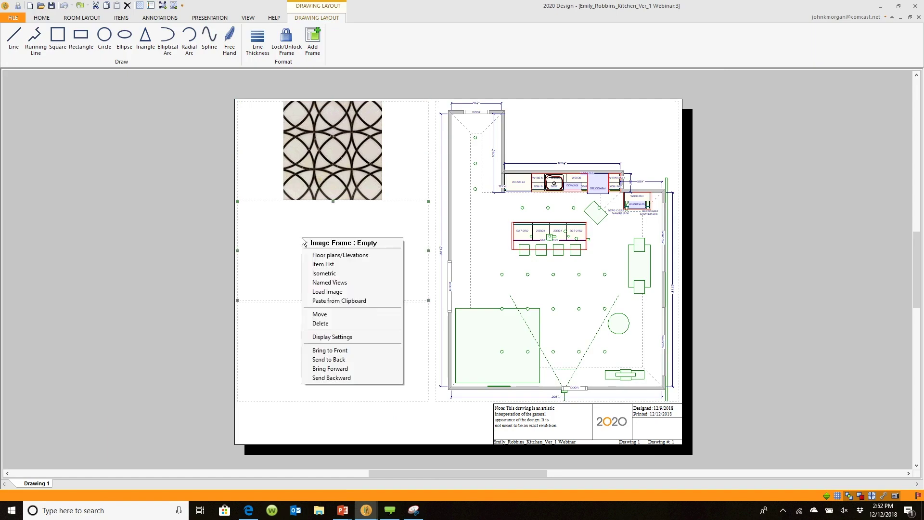
{"action": "left_click", "coordinate": [324, 301]}
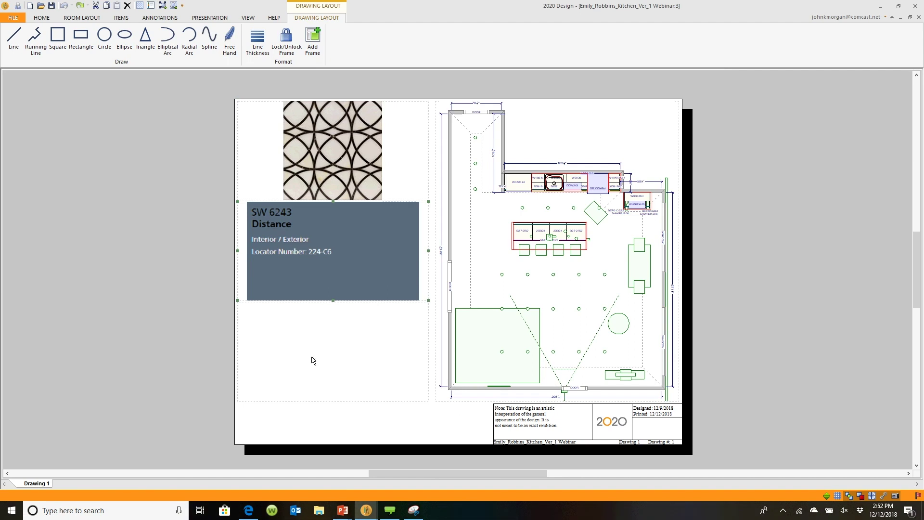
Switch to the browser's Haas Signature Inset Doors page and snip the Jamestown-V door image.
{"action": "left_click", "coordinate": [249, 510]}
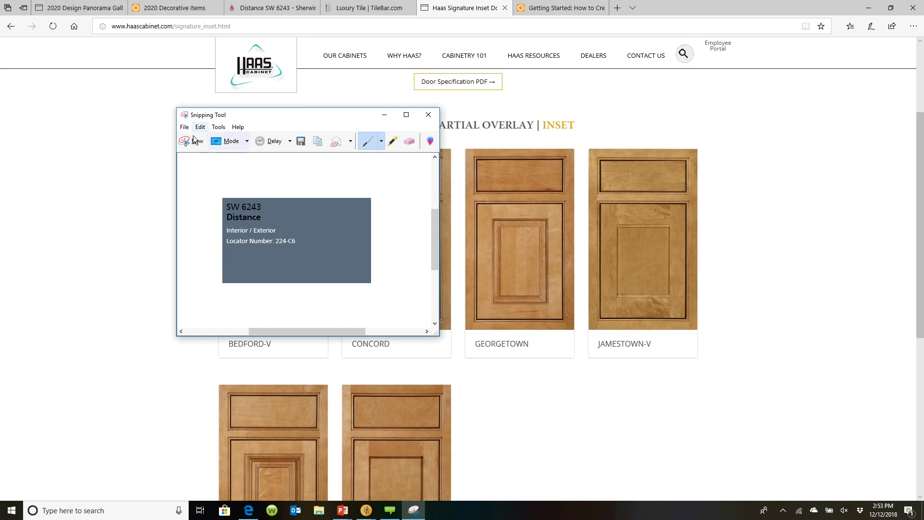
{"action": "left_click", "coordinate": [191, 141]}
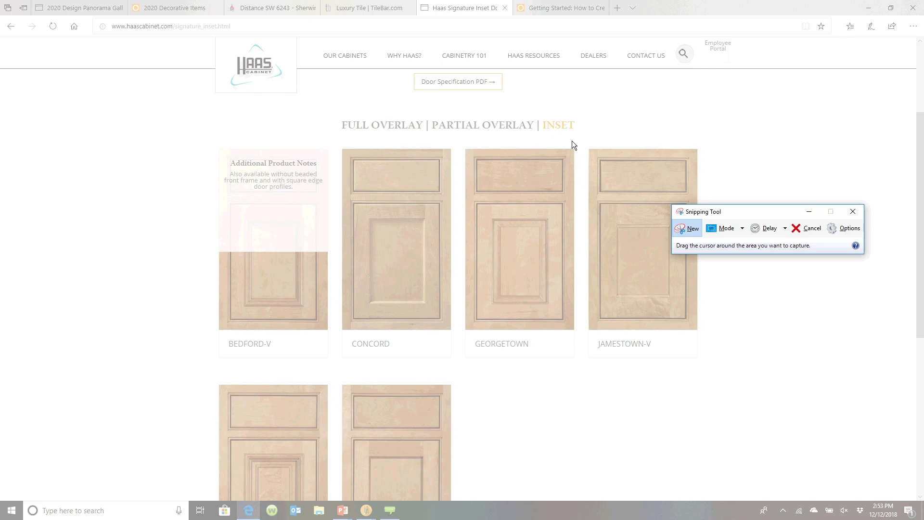
{"action": "left_click_drag", "start_coordinate": [588, 149], "coordinate": [698, 330]}
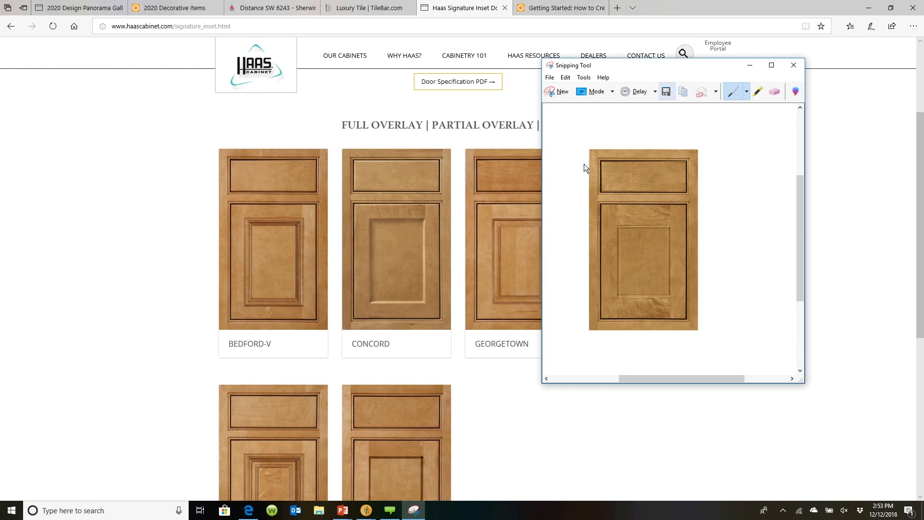
Switch back to 2020 Design and paste the cabinet door snip into the lowest small frame.
{"action": "mouse_move", "coordinate": [375, 511]}
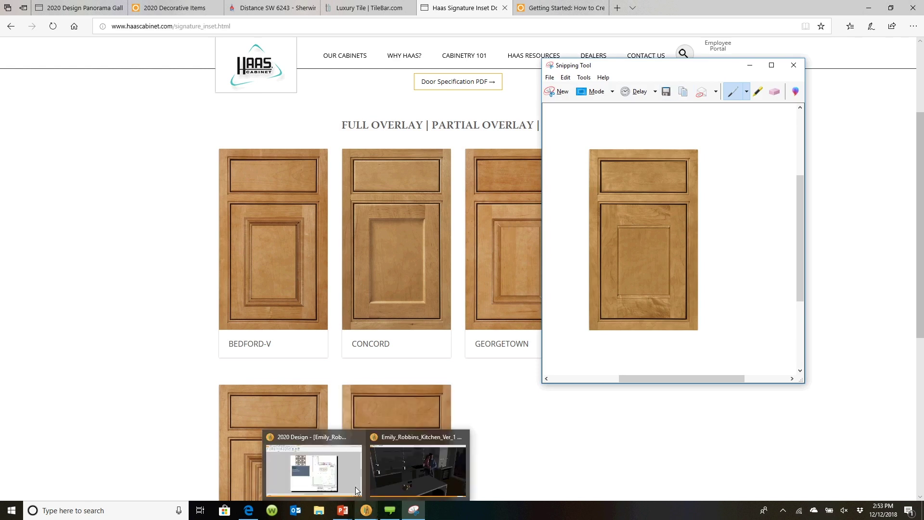
{"action": "left_click", "coordinate": [348, 477]}
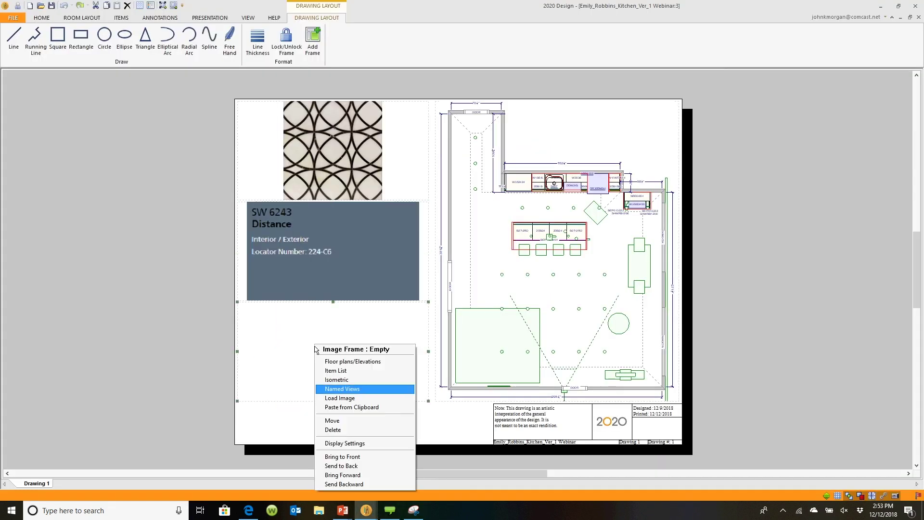
{"action": "left_click", "coordinate": [336, 405]}
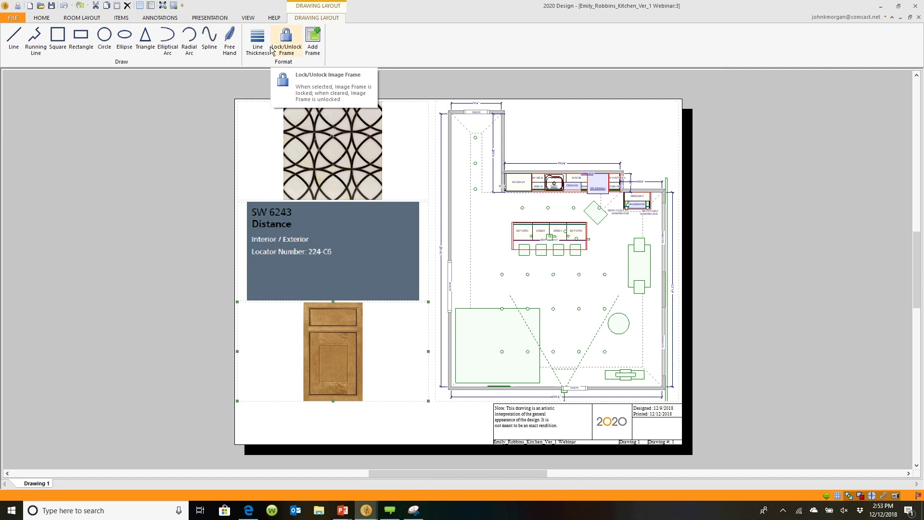
Lock and unlock the cabinet door's image frame, and narrow it from its right edge to about half its width.
{"action": "left_click", "coordinate": [286, 42]}
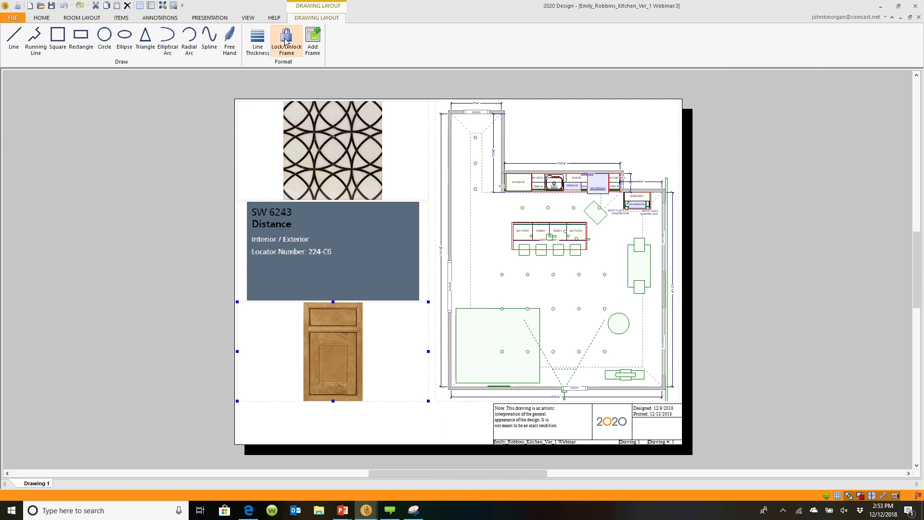
{"action": "left_click", "coordinate": [286, 42]}
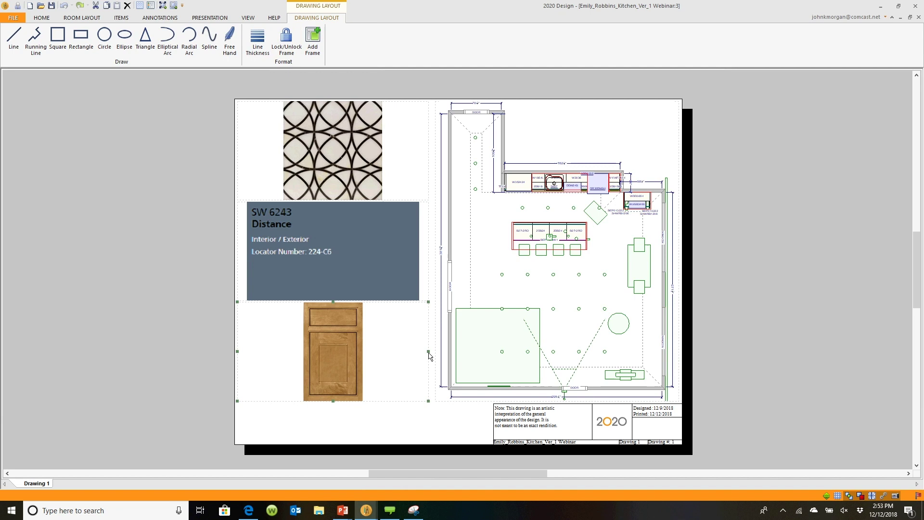
{"action": "key", "text": "Left"}
{"action": "key", "text": "Left"}
{"action": "key", "text": "Left"}
{"action": "key", "text": "Left"}
{"action": "key", "text": "Left"}
{"action": "key", "text": "Left"}
{"action": "key", "text": "Left"}
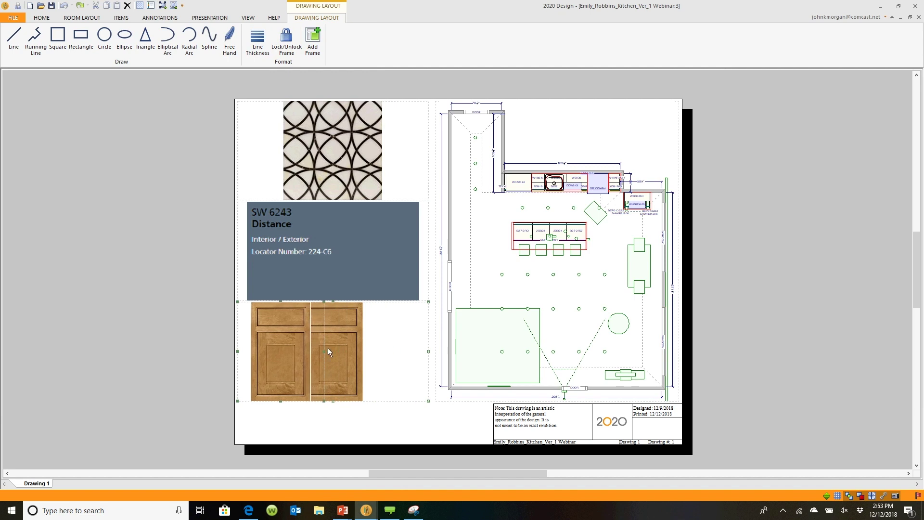
{"action": "left_click_drag", "start_coordinate": [327, 352], "coordinate": [325, 352]}
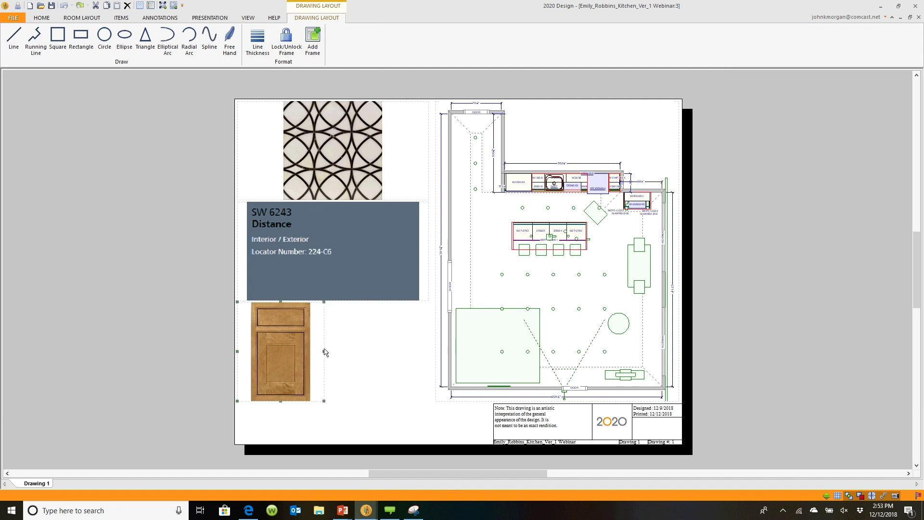
Widen the cabinet door's image frame slightly and add a new empty frame of similar size directly beside it, below the paint swatch.
{"action": "left_click_drag", "start_coordinate": [324, 351], "coordinate": [331, 356]}
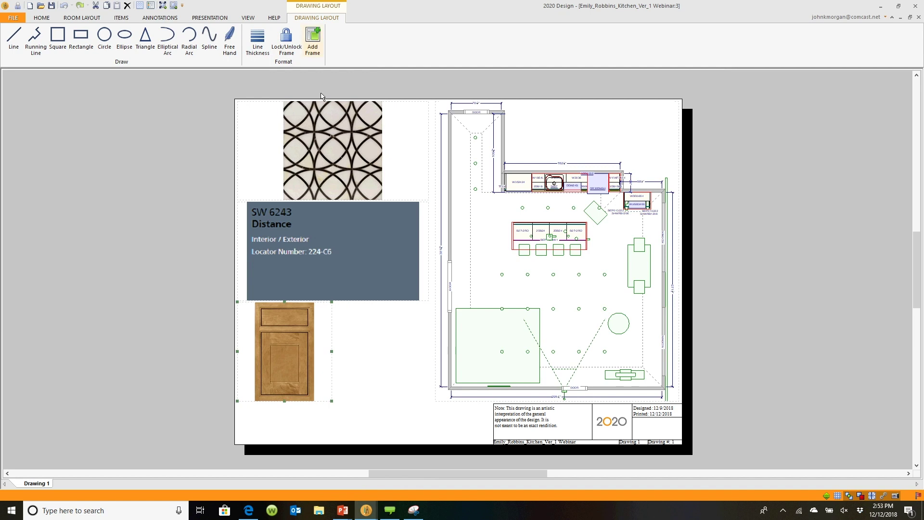
{"action": "left_click", "coordinate": [308, 44]}
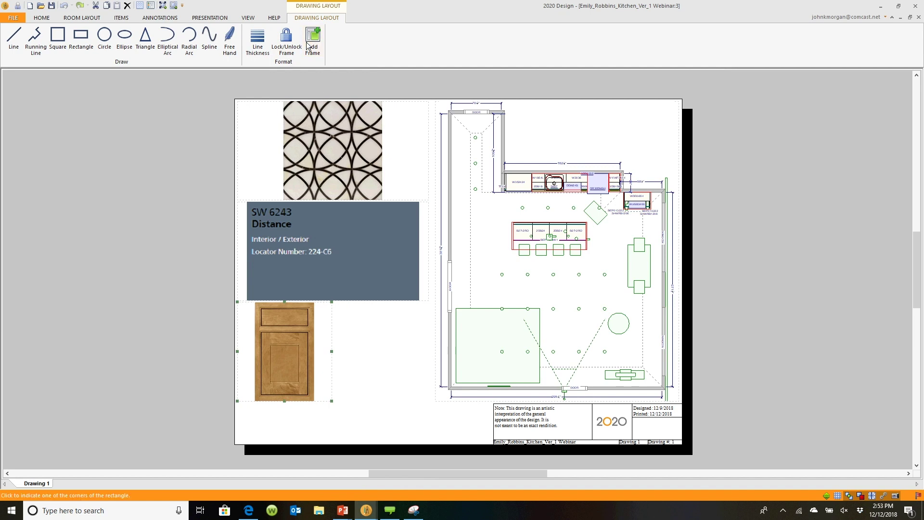
{"action": "left_click", "coordinate": [336, 302]}
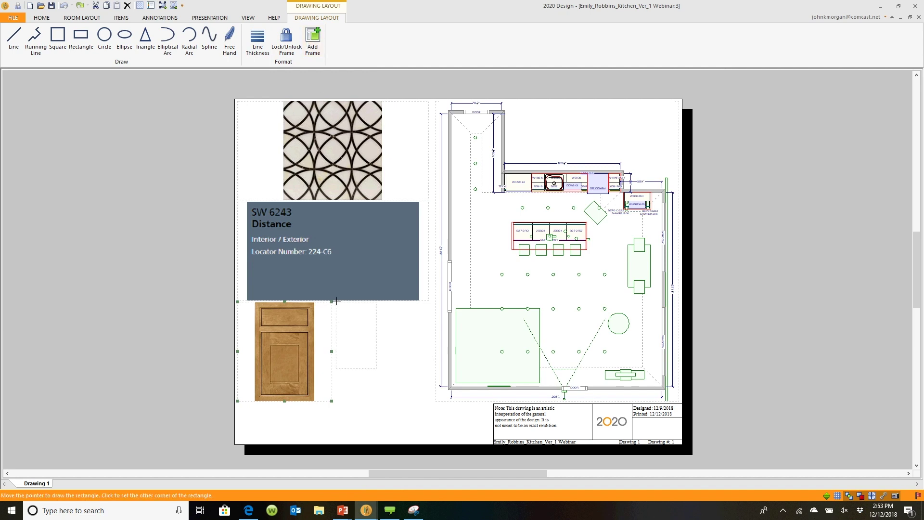
{"action": "left_click", "coordinate": [418, 401]}
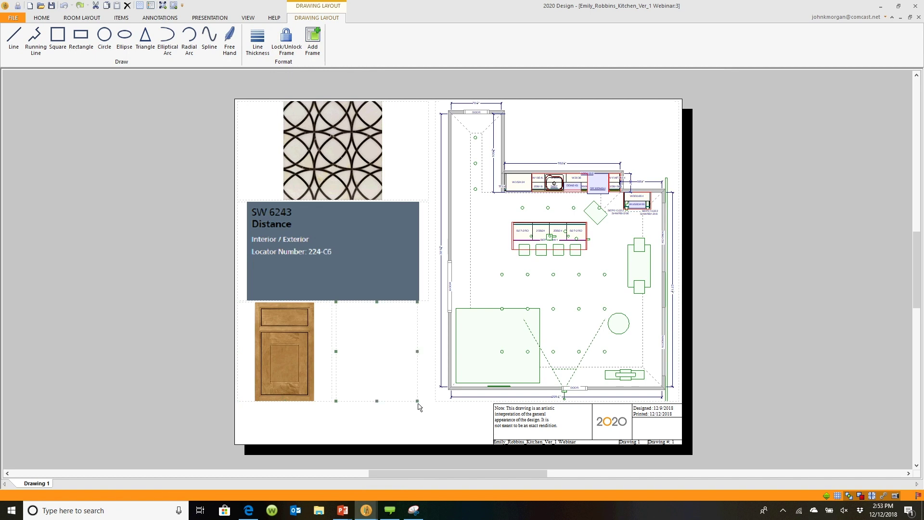
Switch to the browser's Haas Signature Full Overlay page and snip the Brooklyn door image.
{"action": "left_click", "coordinate": [248, 510]}
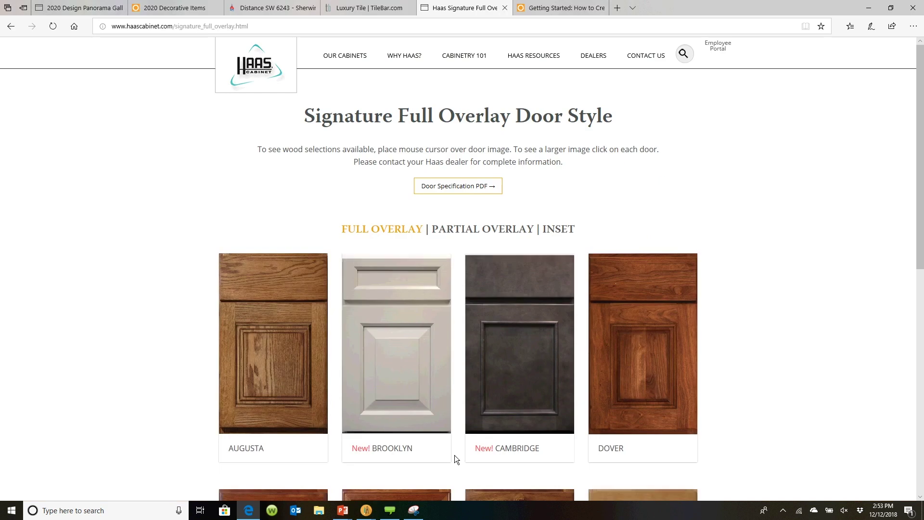
{"action": "scroll", "coordinate": [454, 455], "scroll_direction": "down", "scroll_amount": 2}
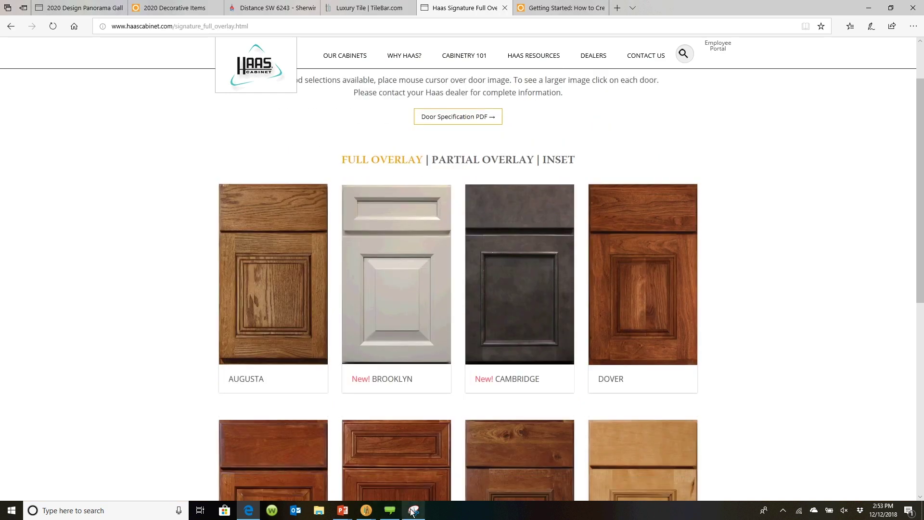
{"action": "left_click", "coordinate": [413, 510]}
{"action": "left_click", "coordinate": [554, 94]}
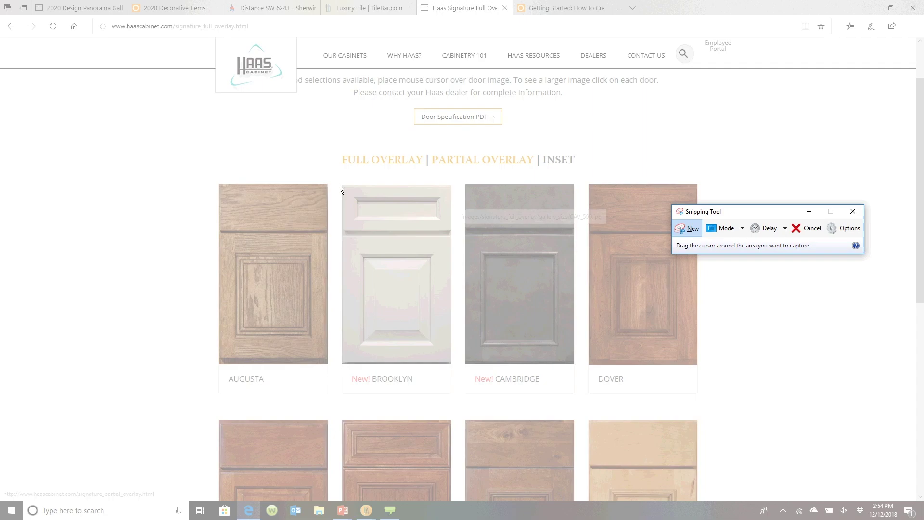
{"action": "left_click_drag", "start_coordinate": [340, 183], "coordinate": [453, 363]}
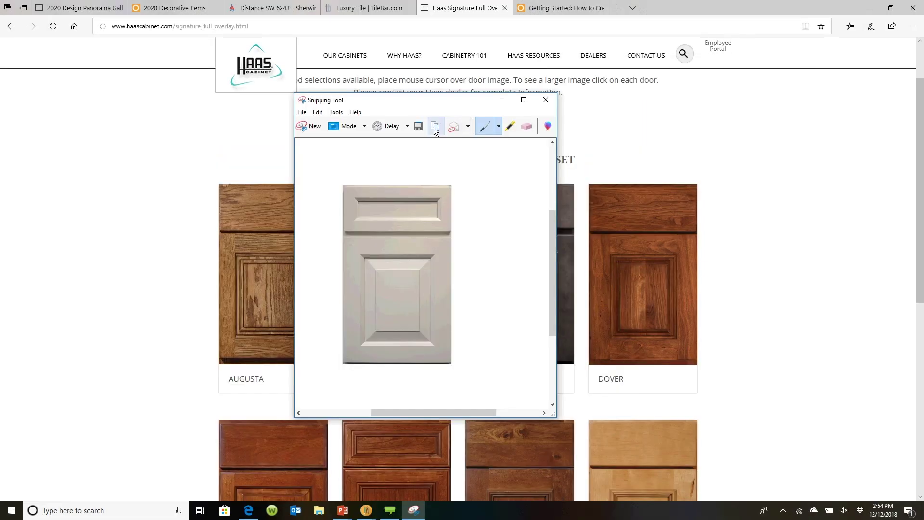
Switch back to 2020 Design and paste the Brooklyn door snip into the new empty frame beside the wood door.
{"action": "left_click", "coordinate": [343, 510]}
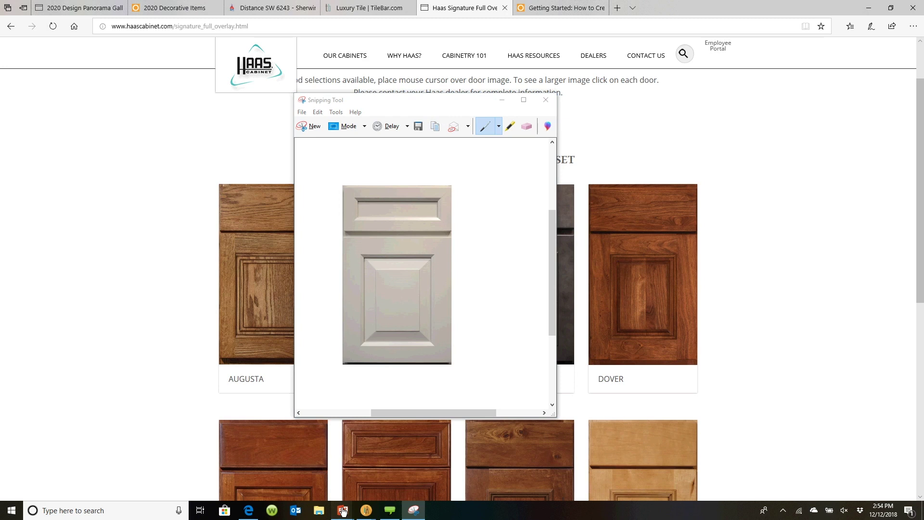
{"action": "left_click", "coordinate": [326, 483]}
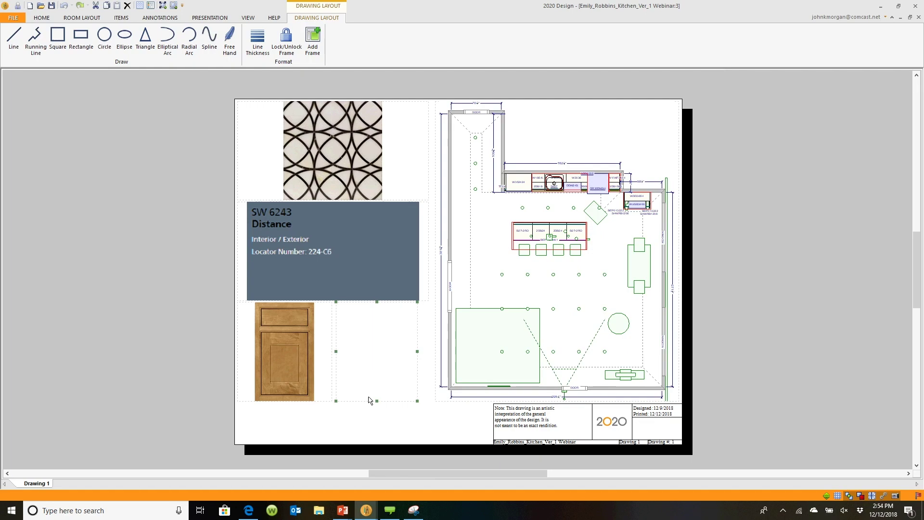
{"action": "right_click", "coordinate": [373, 335]}
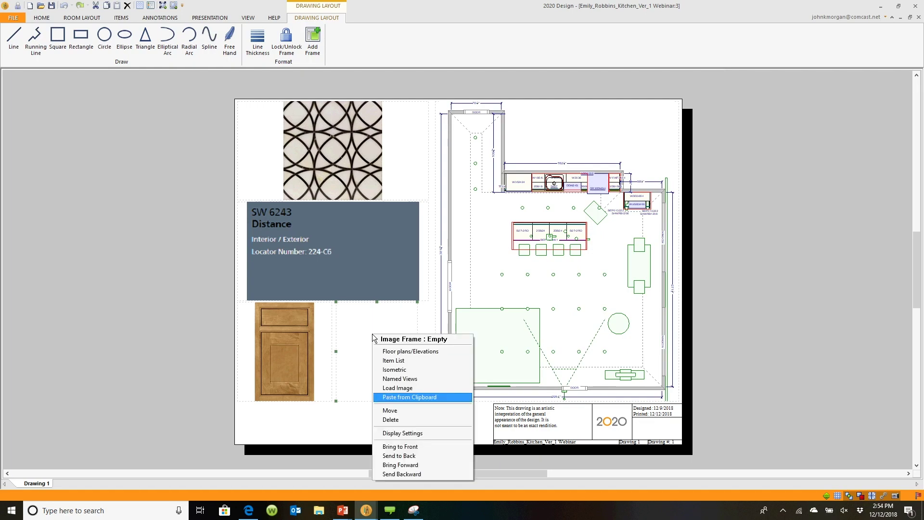
{"action": "left_click", "coordinate": [391, 397]}
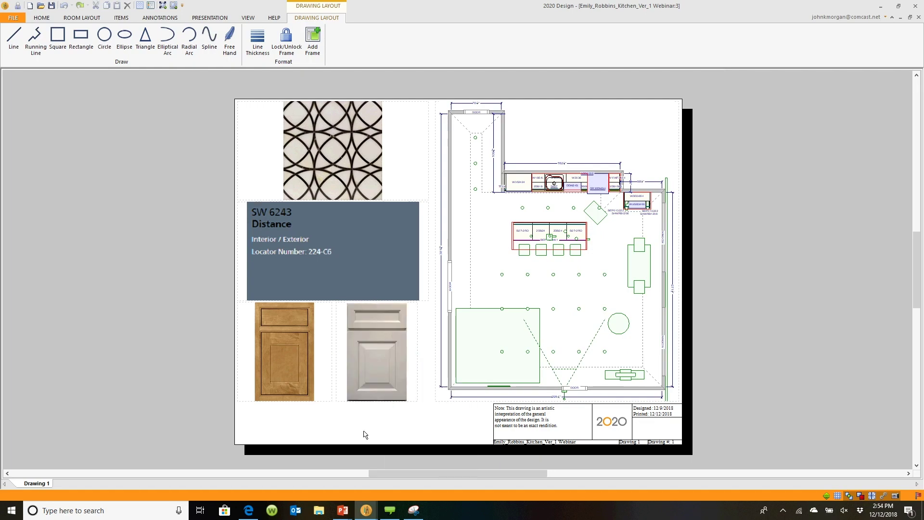